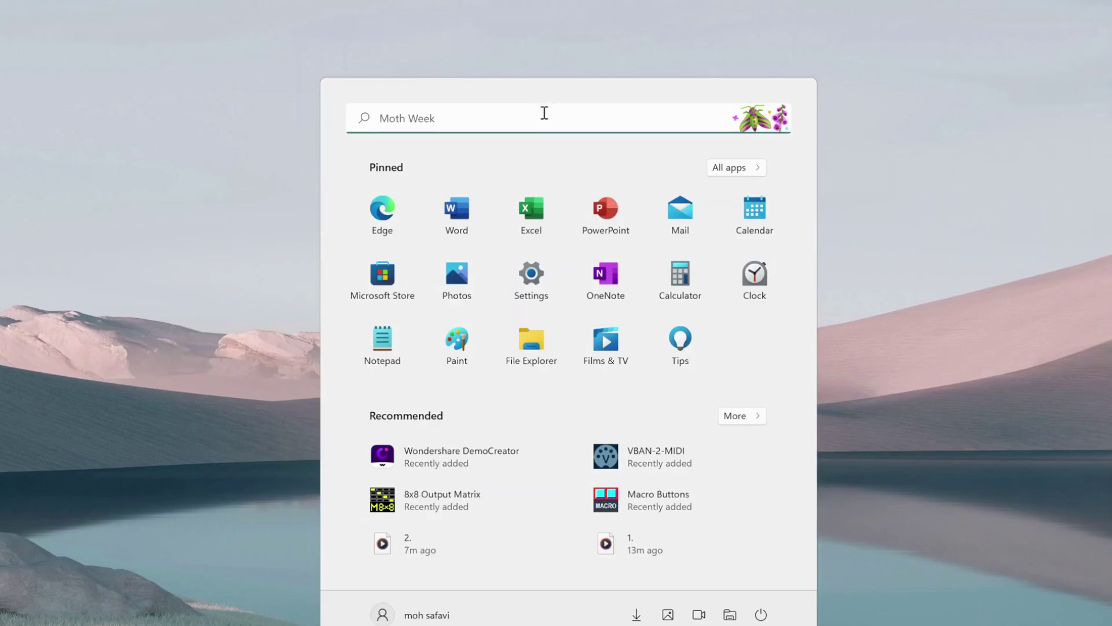
- Search for 'services' and launch the Services app from the best match
{"action": "left_click", "coordinate": [543, 113]}
{"action": "type", "text": "services"}
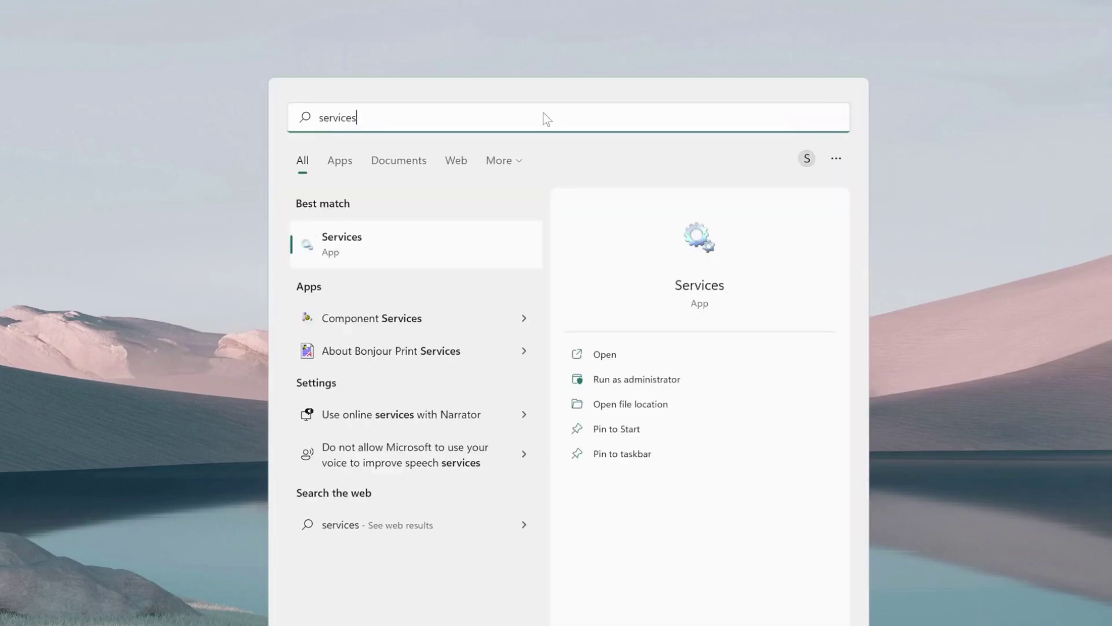
{"action": "right_click", "coordinate": [357, 259]}
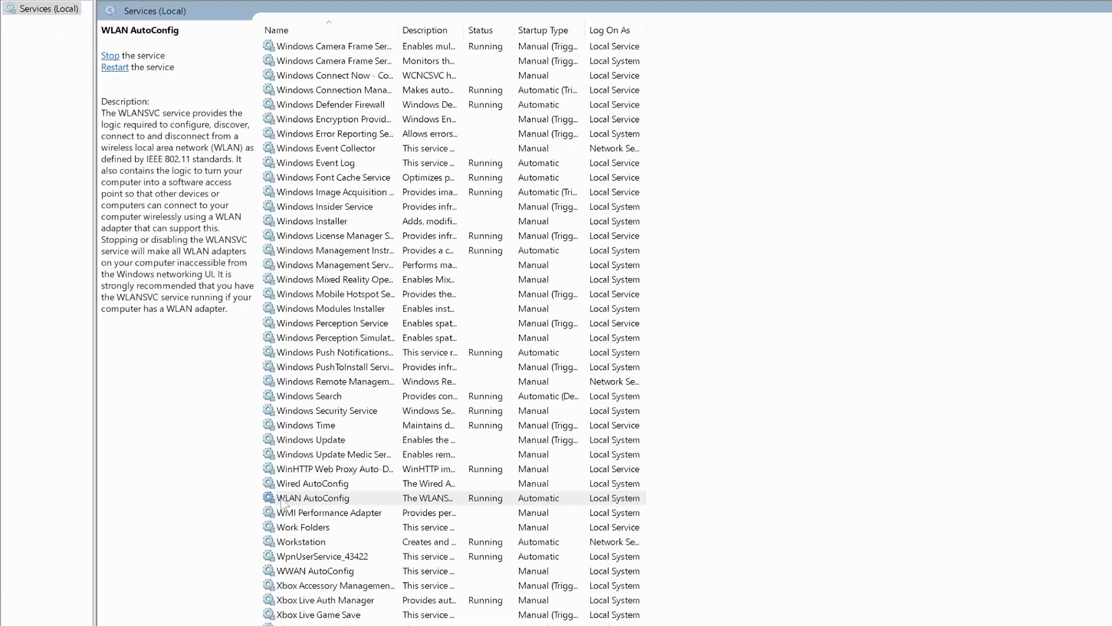
- Set WLAN AutoConfig's startup type to Automatic, apply it, and close its properties
{"action": "left_click", "coordinate": [298, 501]}
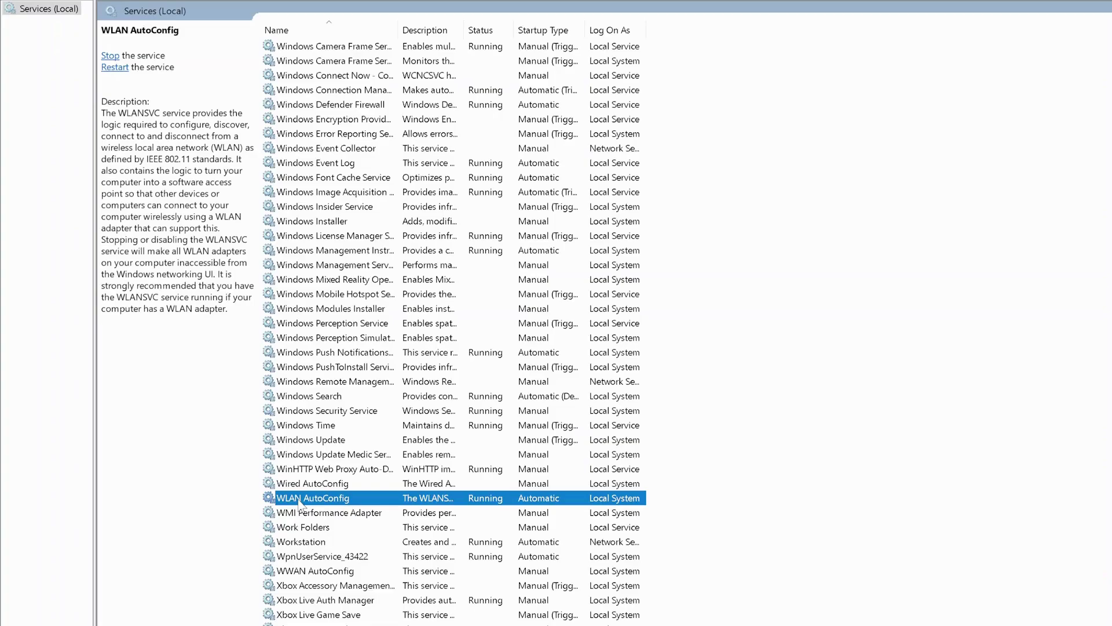
{"action": "right_click", "coordinate": [374, 502]}
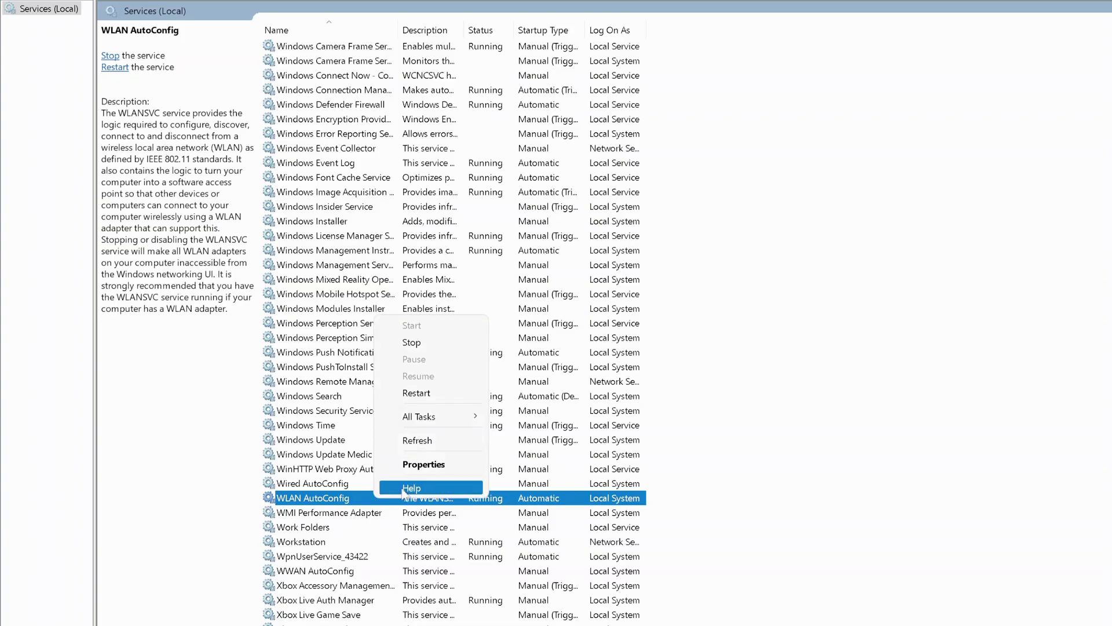
{"action": "left_click", "coordinate": [439, 466]}
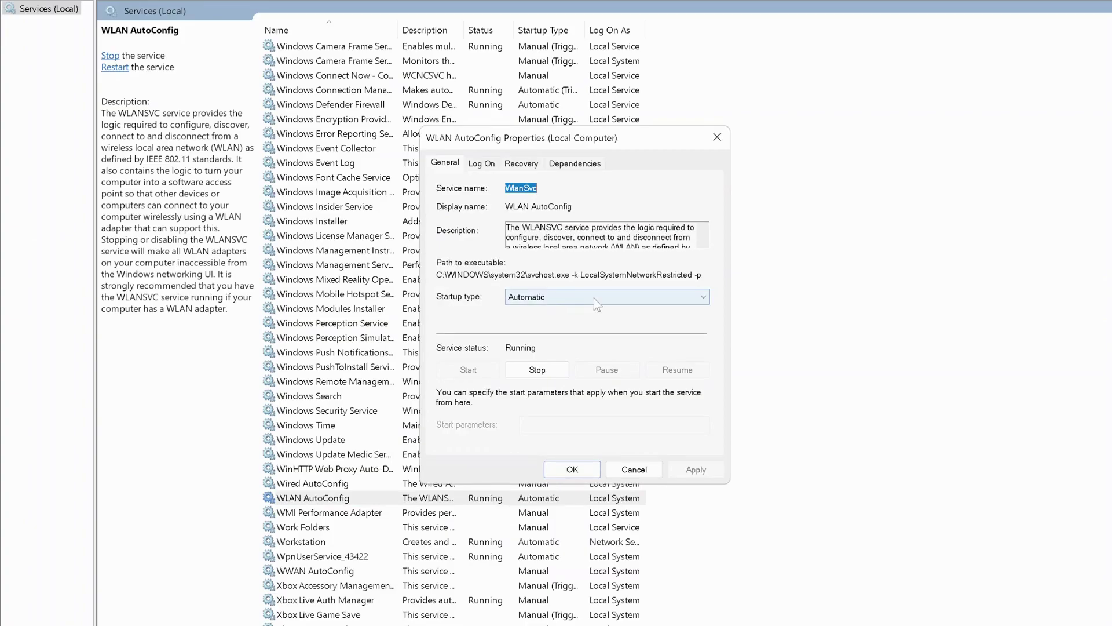
{"action": "left_click", "coordinate": [614, 301]}
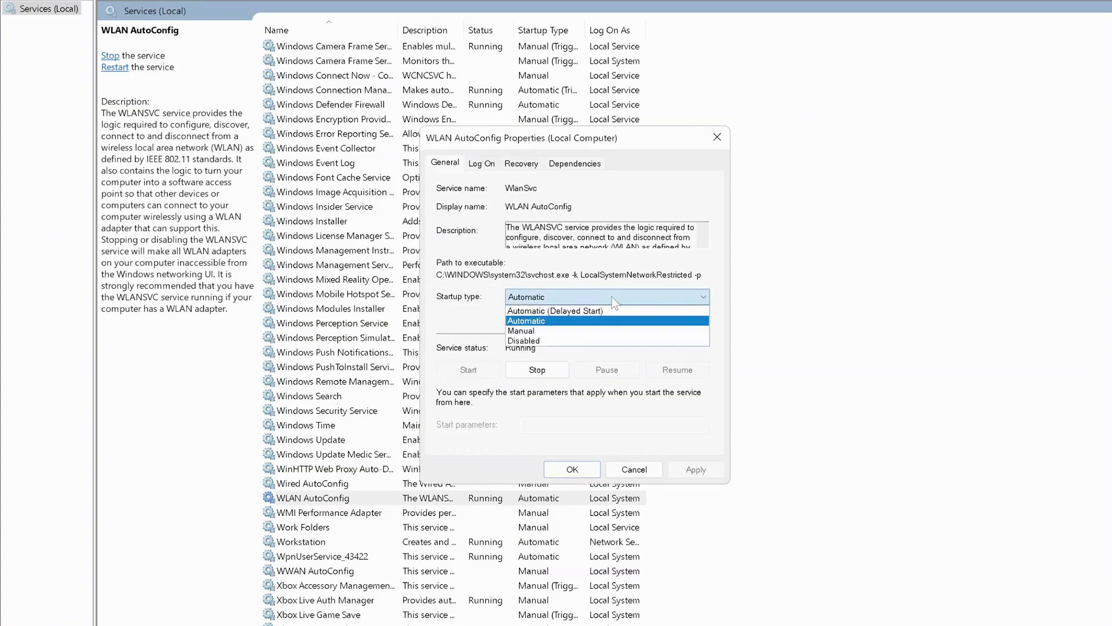
{"action": "left_click", "coordinate": [574, 329]}
{"action": "left_click", "coordinate": [595, 301]}
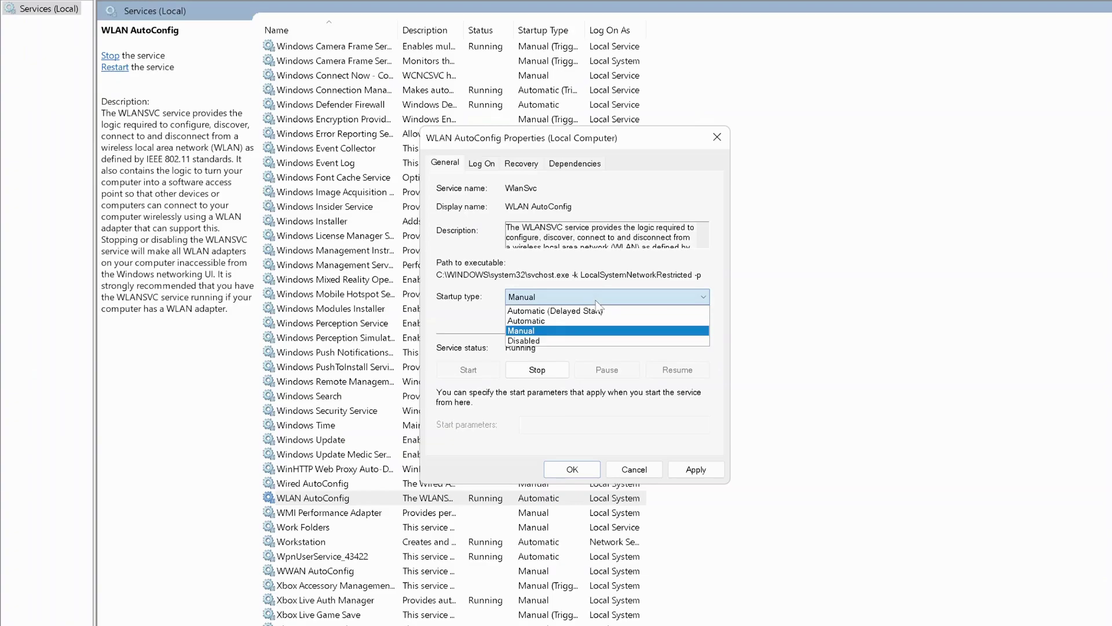
{"action": "left_click", "coordinate": [561, 320]}
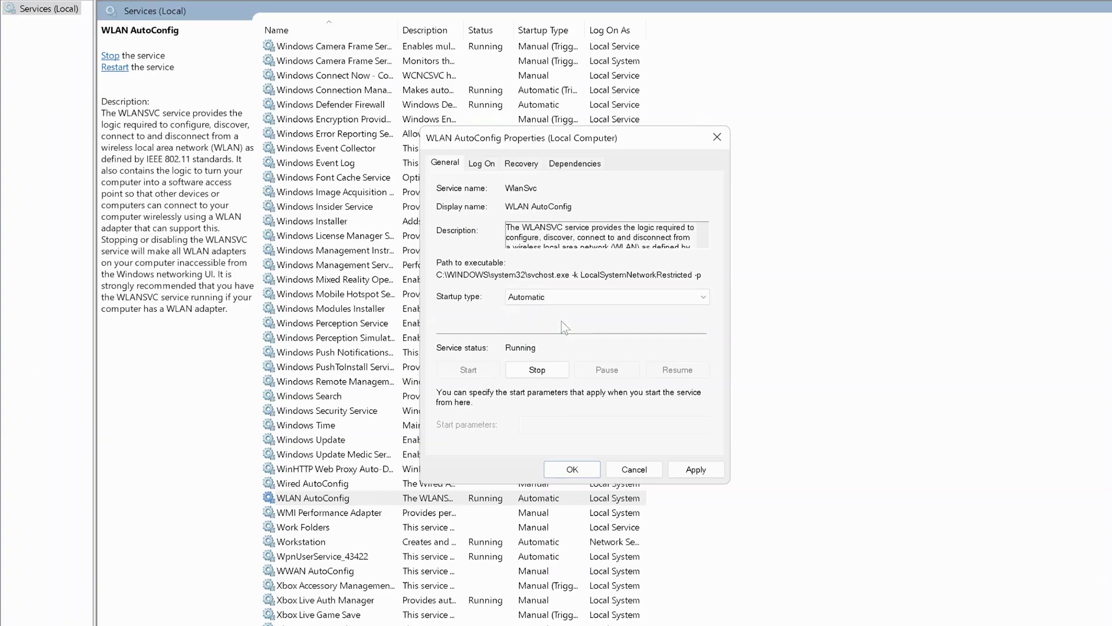
{"action": "left_click", "coordinate": [704, 470]}
{"action": "left_click", "coordinate": [573, 470]}
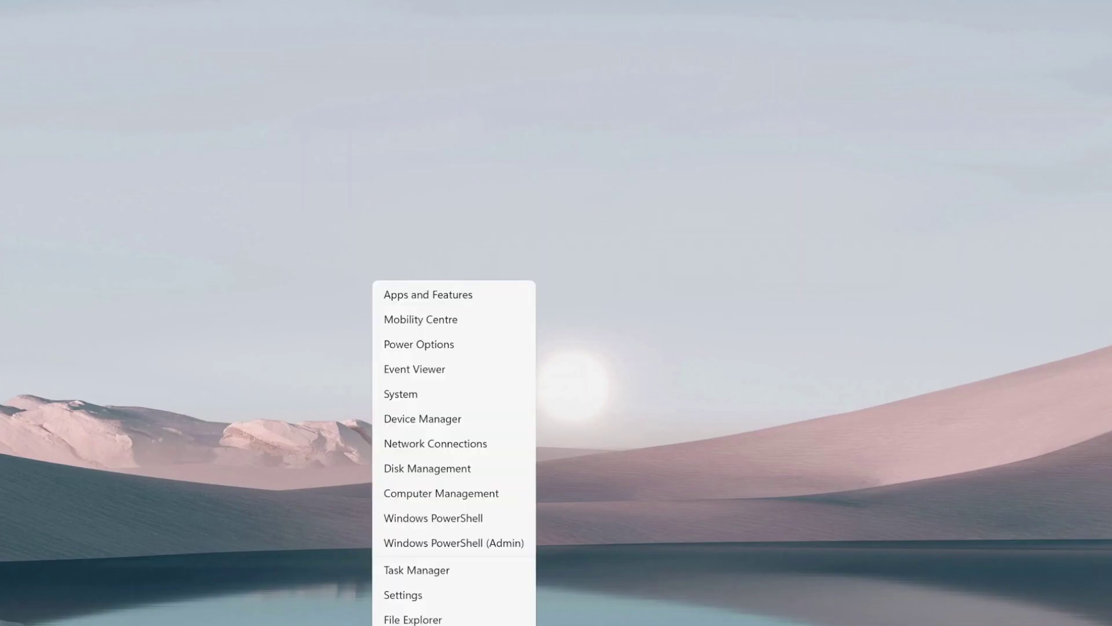
- Open Device Manager, expand Network adapters, and bring up actions for the Intel Wi-Fi 6 AX201 adapter
{"action": "left_click", "coordinate": [442, 425]}
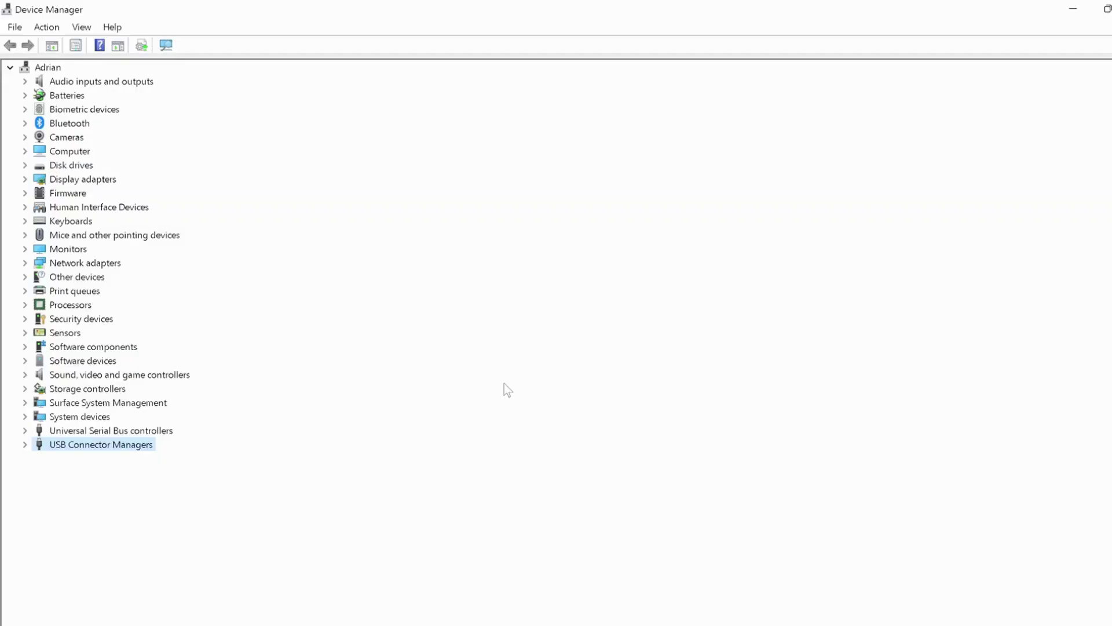
{"action": "left_click", "coordinate": [116, 264]}
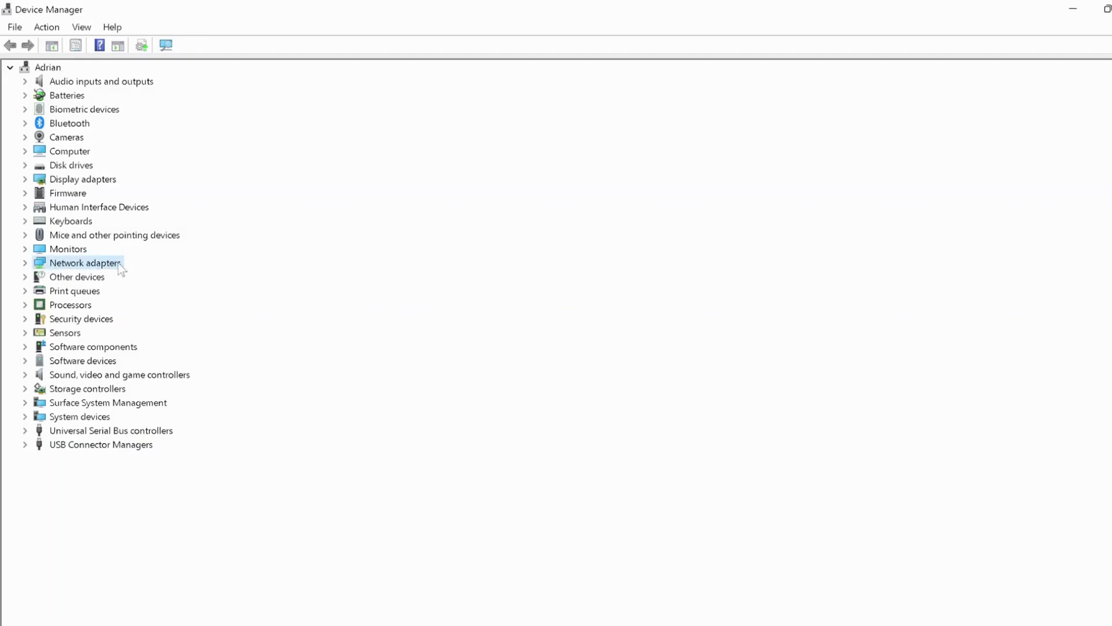
{"action": "double_click", "coordinate": [101, 266]}
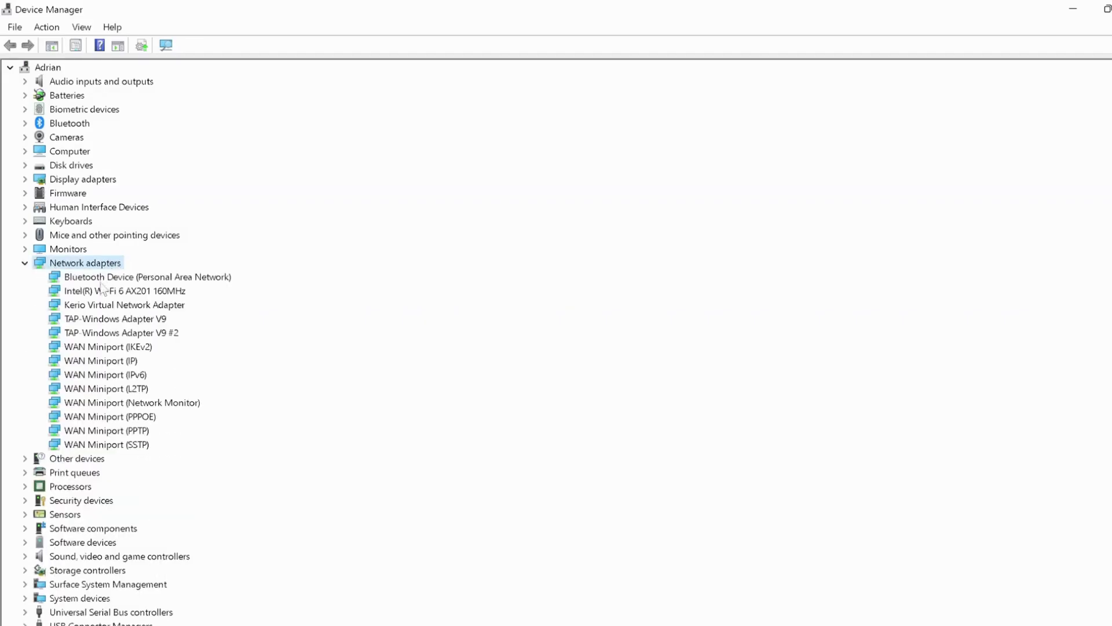
{"action": "left_click", "coordinate": [100, 291]}
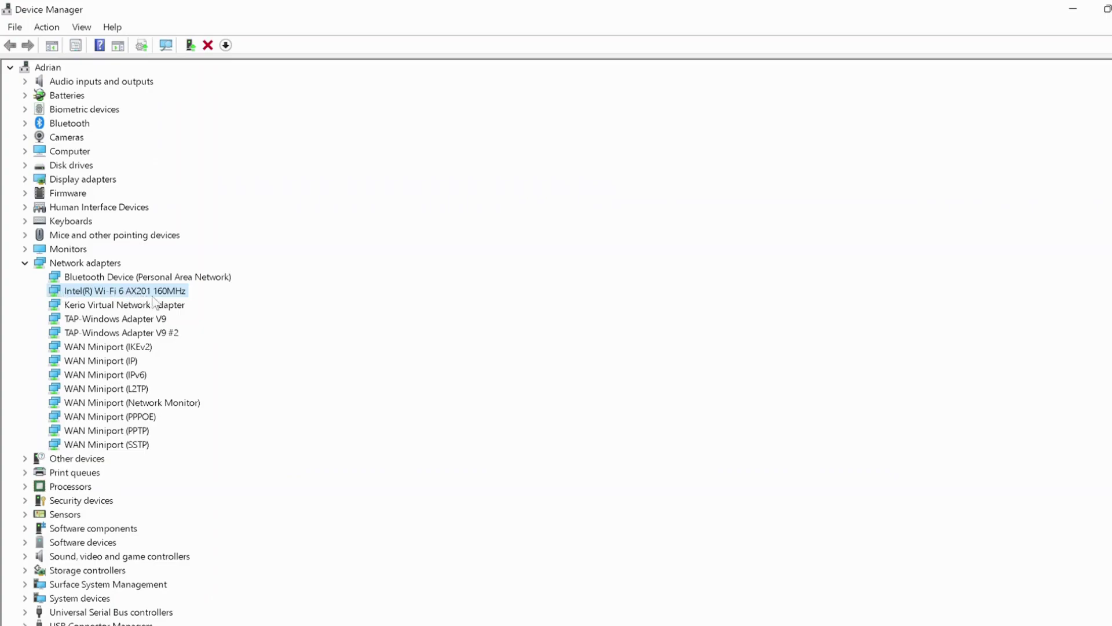
{"action": "right_click", "coordinate": [84, 293]}
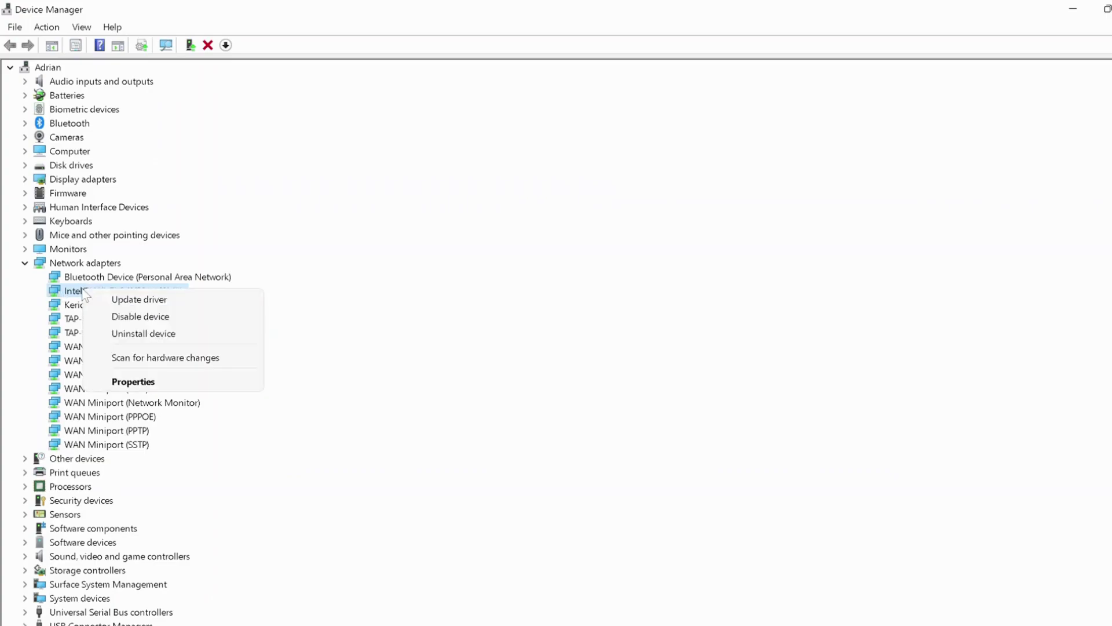
- Update the Wi-Fi adapter with the Intel(R) Wi-Fi 6 AX201 160MHz driver picked from the computer's list
{"action": "left_click", "coordinate": [152, 308]}
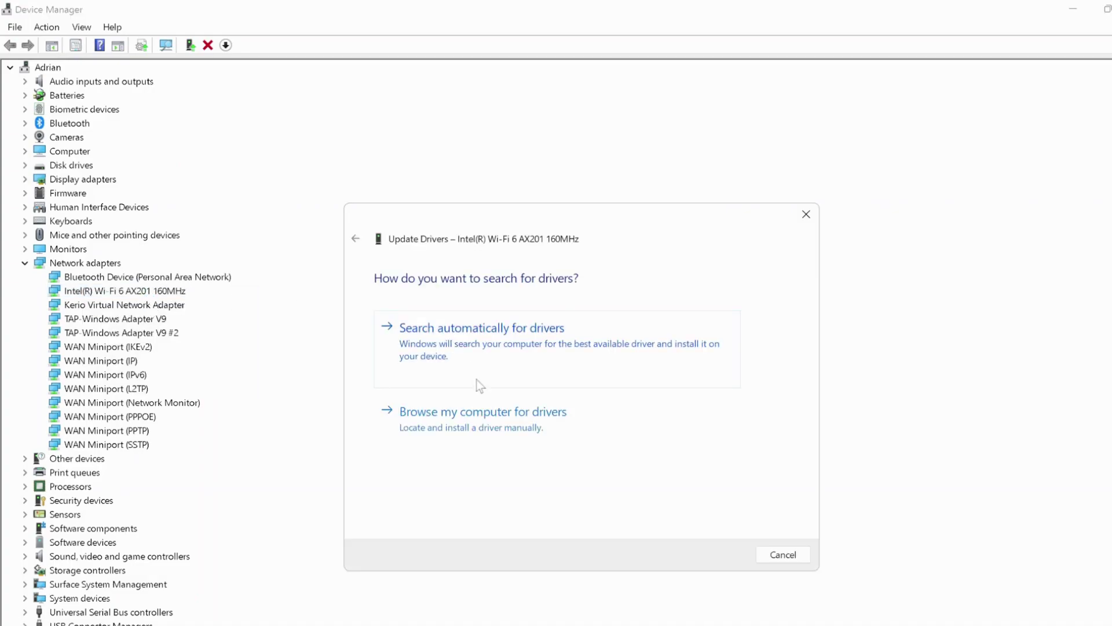
{"action": "left_click", "coordinate": [550, 419]}
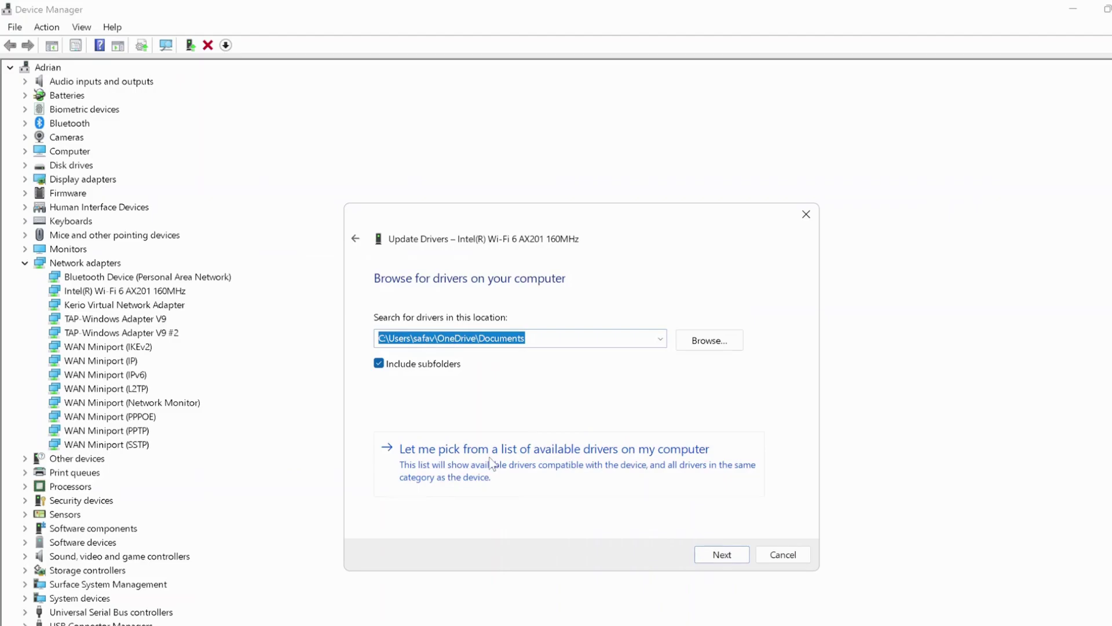
{"action": "left_click", "coordinate": [658, 458]}
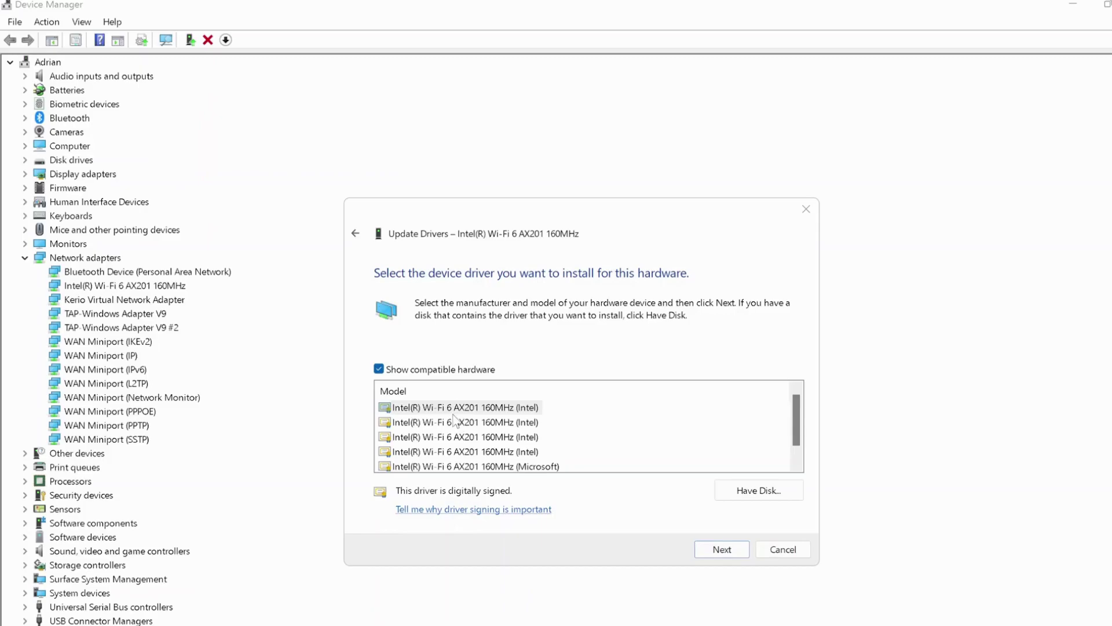
{"action": "left_click", "coordinate": [513, 409]}
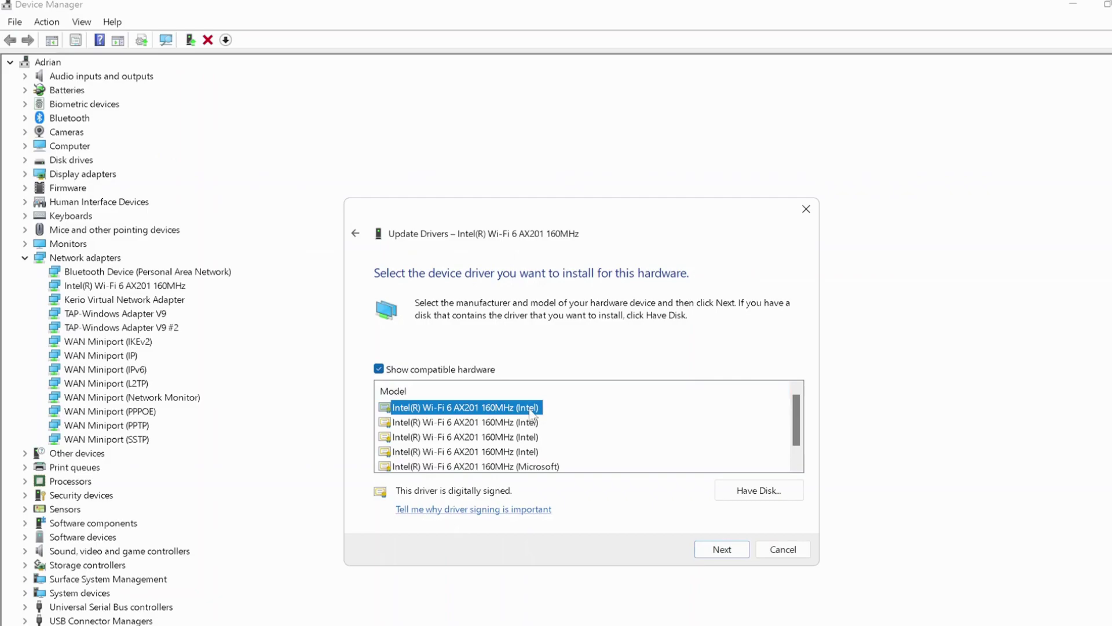
{"action": "left_click", "coordinate": [735, 552]}
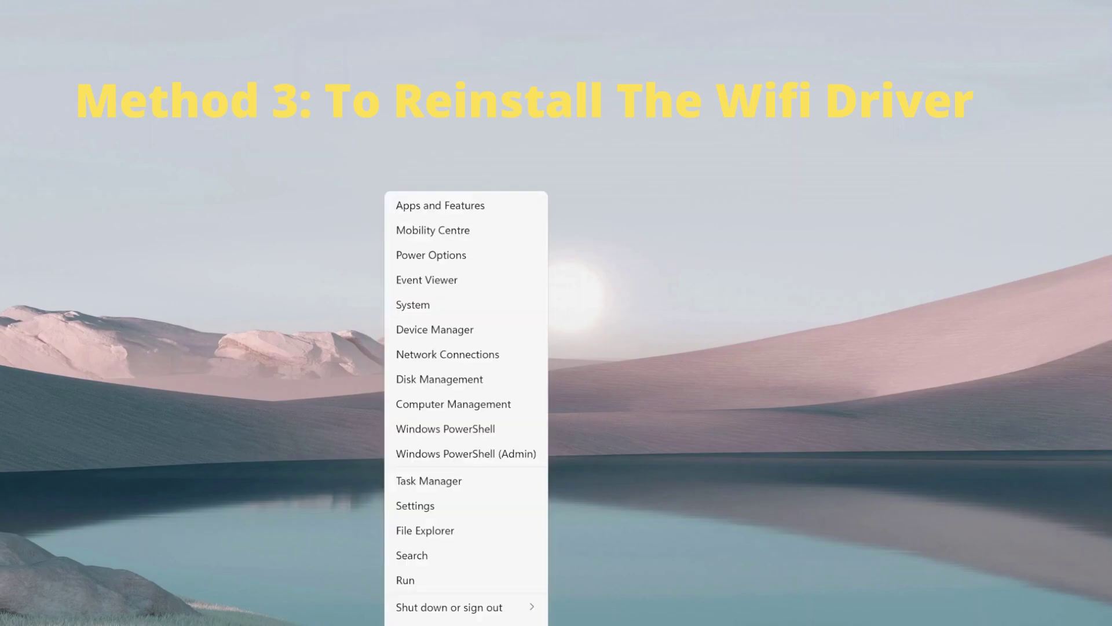
- Reopen Device Manager, expand Network adapters, and select the Intel(R) Wi-Fi 6 AX201 160MHz adapter
{"action": "left_click", "coordinate": [475, 321]}
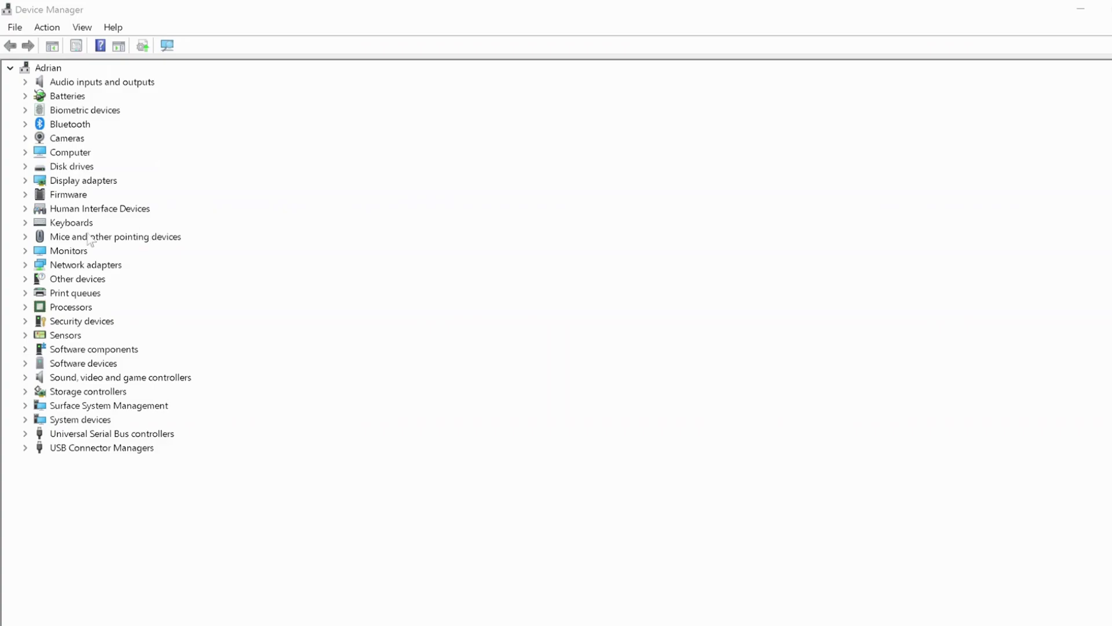
{"action": "double_click", "coordinate": [85, 267]}
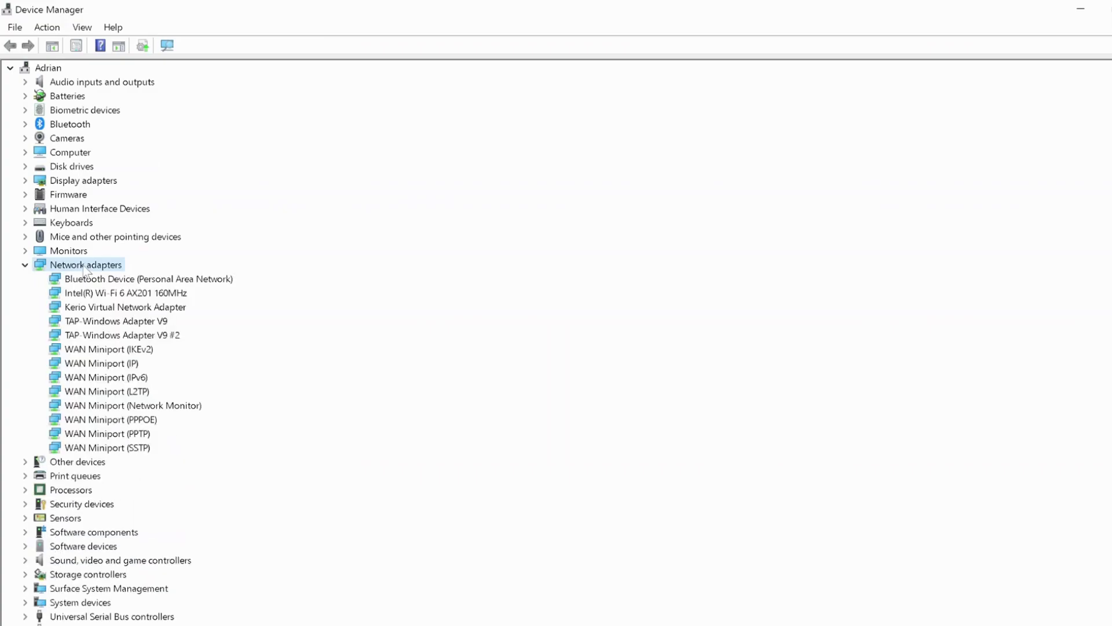
{"action": "left_click", "coordinate": [154, 296]}
- Uninstall the Intel Wi-Fi 6 AX201 adapter and confirm the removal
{"action": "right_click", "coordinate": [156, 298]}
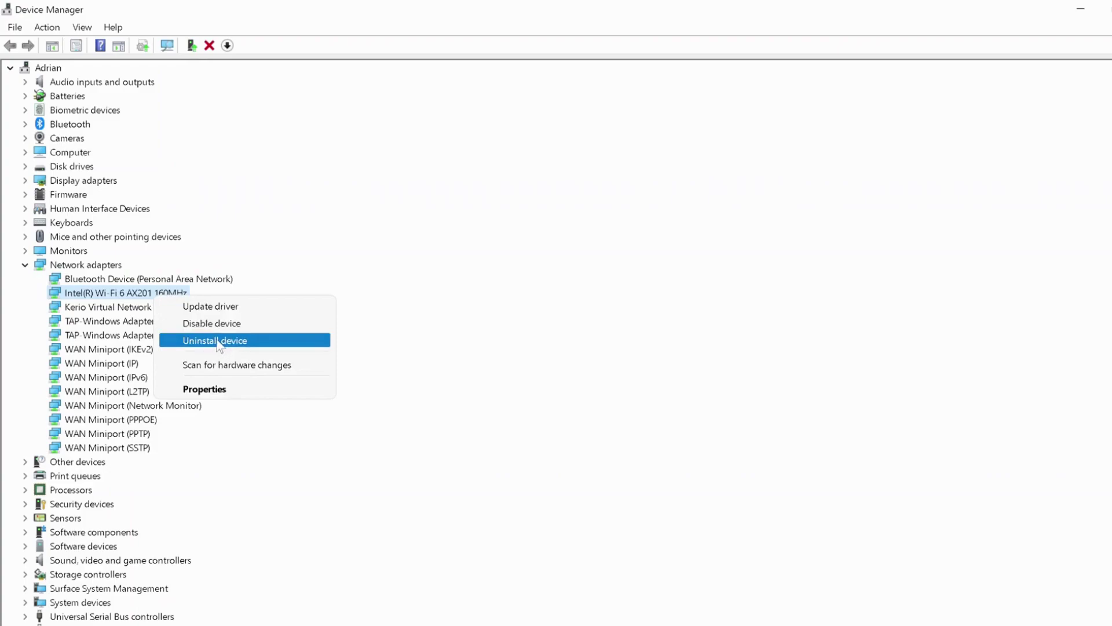
{"action": "left_click", "coordinate": [240, 343]}
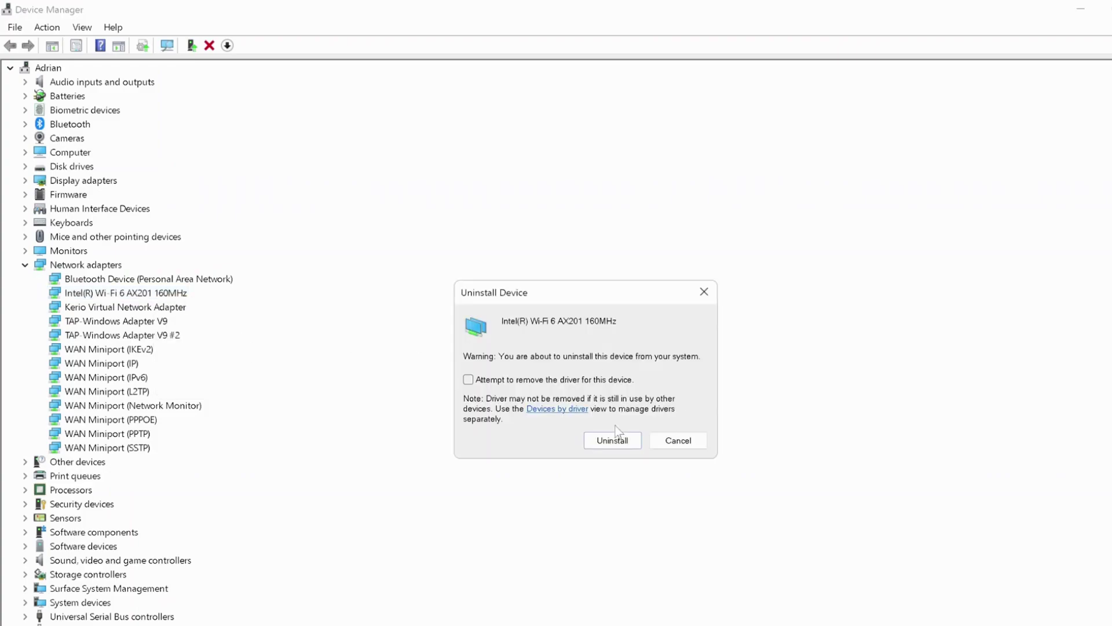
{"action": "left_click", "coordinate": [613, 442]}
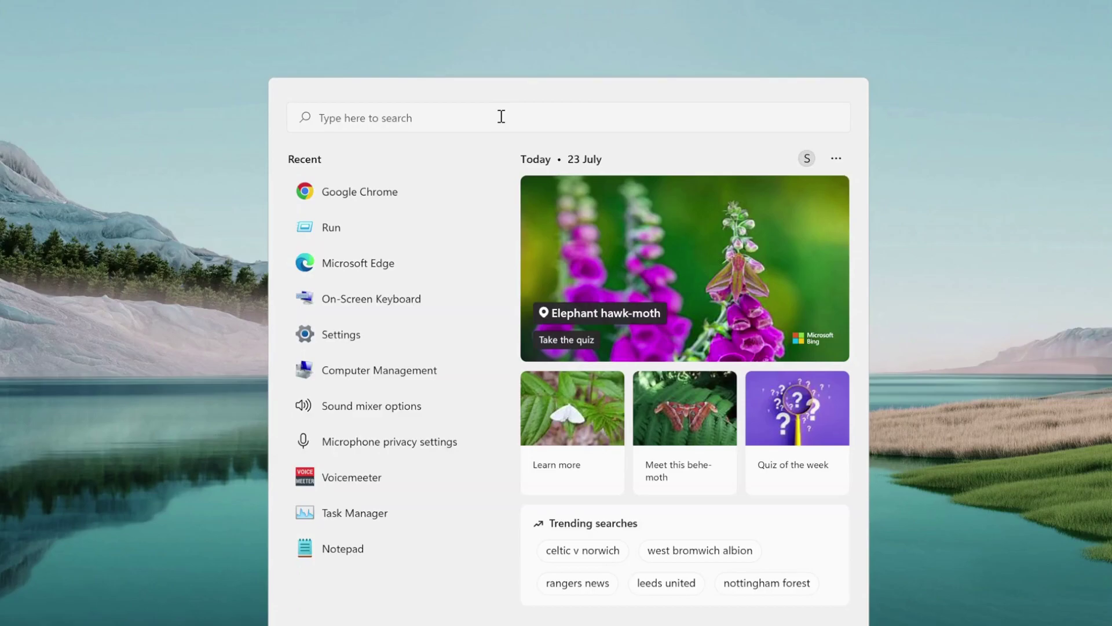
- In System Configuration's Services tab, enable all services and apply the change
{"action": "left_click", "coordinate": [502, 117]}
{"action": "type", "text": "system configuration"}
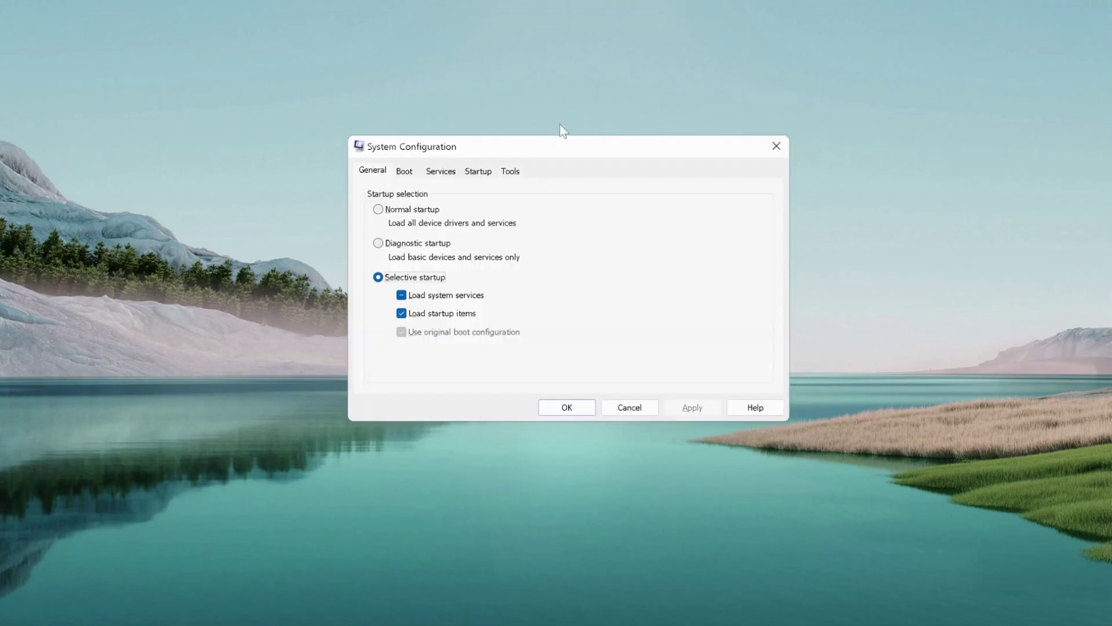
{"action": "left_click", "coordinate": [449, 172]}
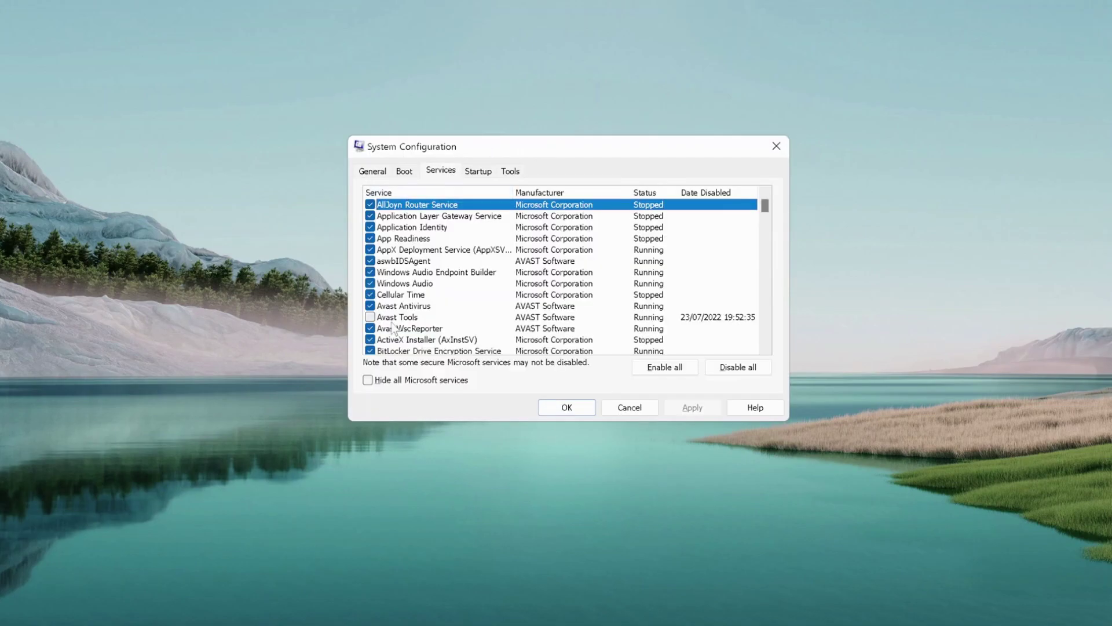
{"action": "left_click", "coordinate": [664, 369]}
{"action": "left_click", "coordinate": [686, 407]}
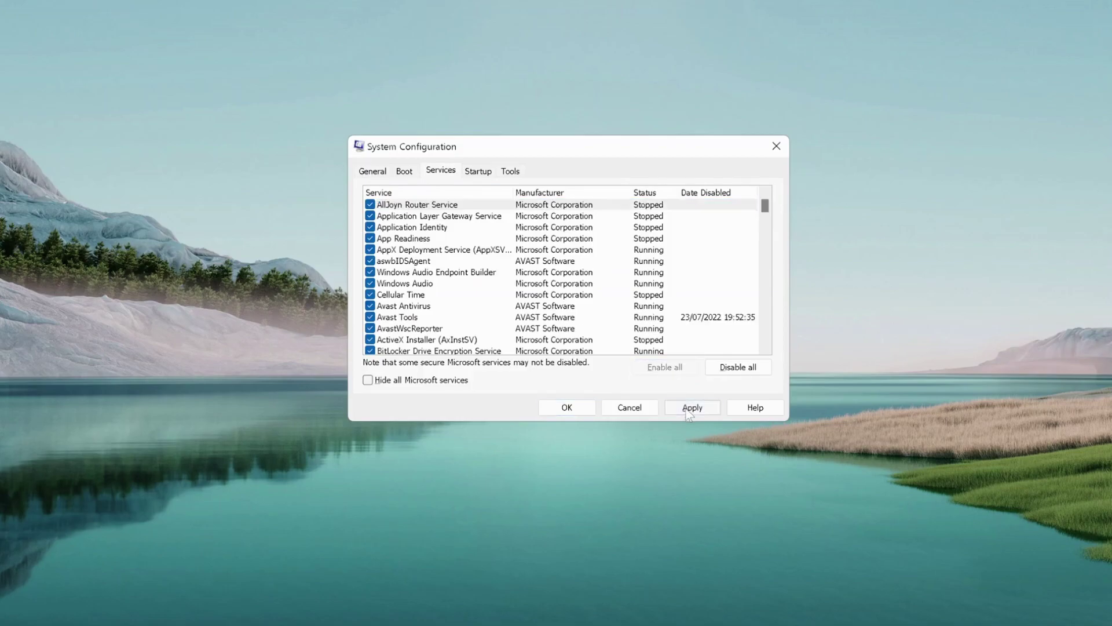
{"action": "left_click", "coordinate": [573, 408]}
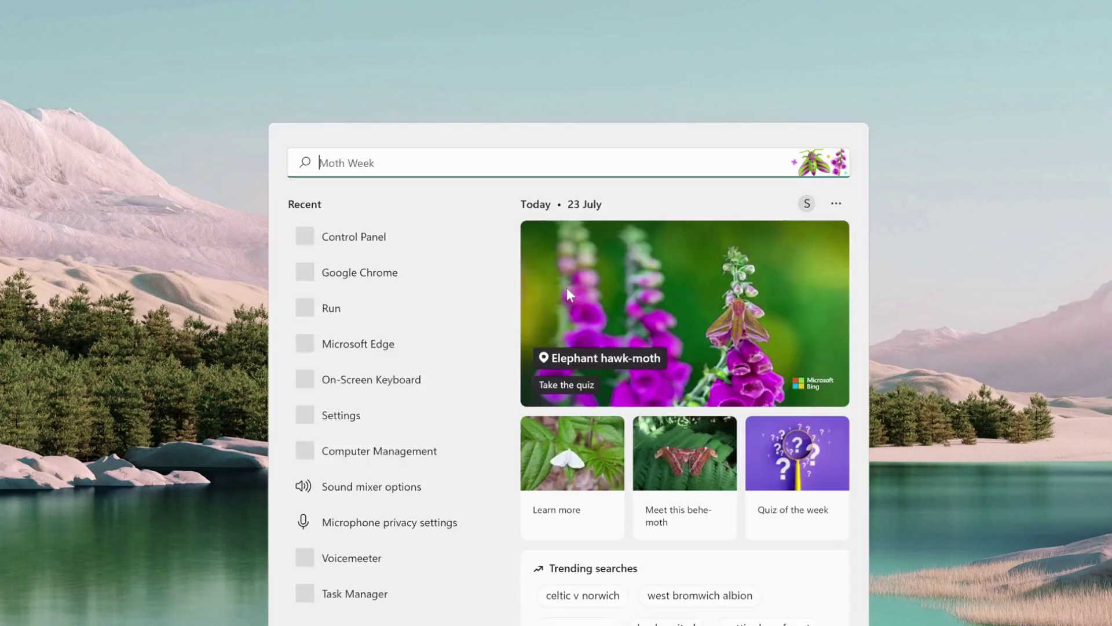
- Open Network Connections via search and bring up actions for the WiFi connection
{"action": "type", "text": "network connections"}
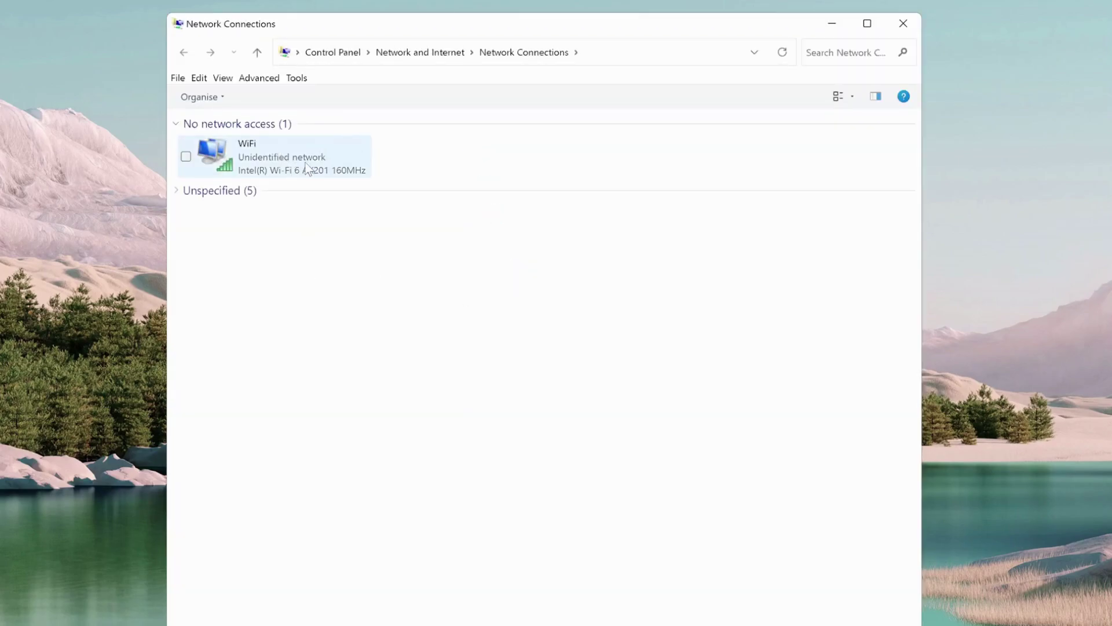
{"action": "left_click", "coordinate": [305, 163]}
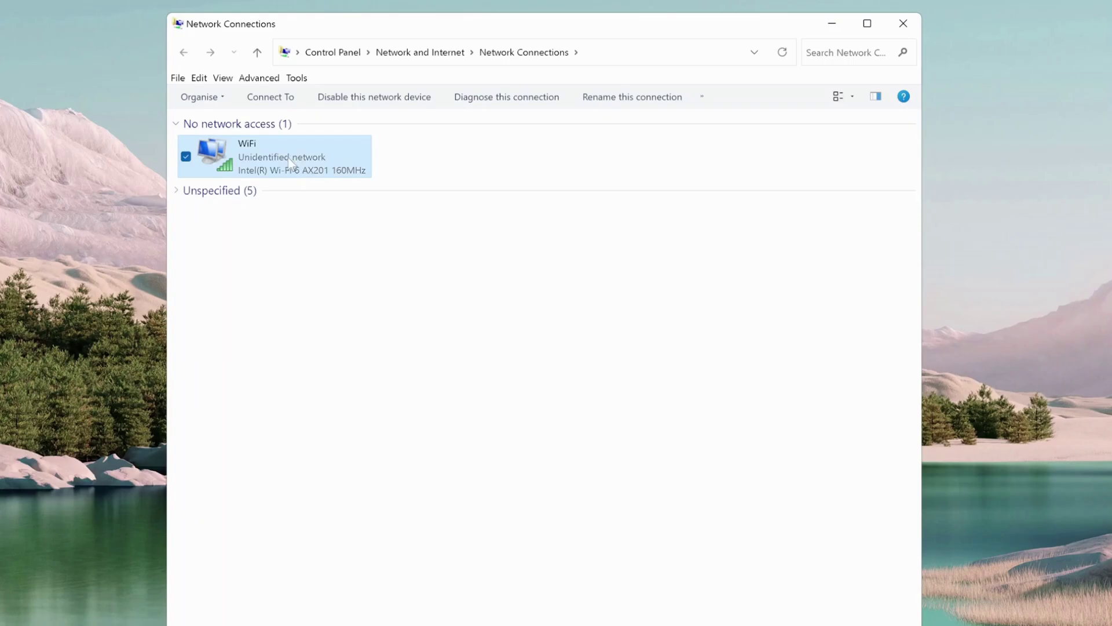
{"action": "right_click", "coordinate": [290, 158]}
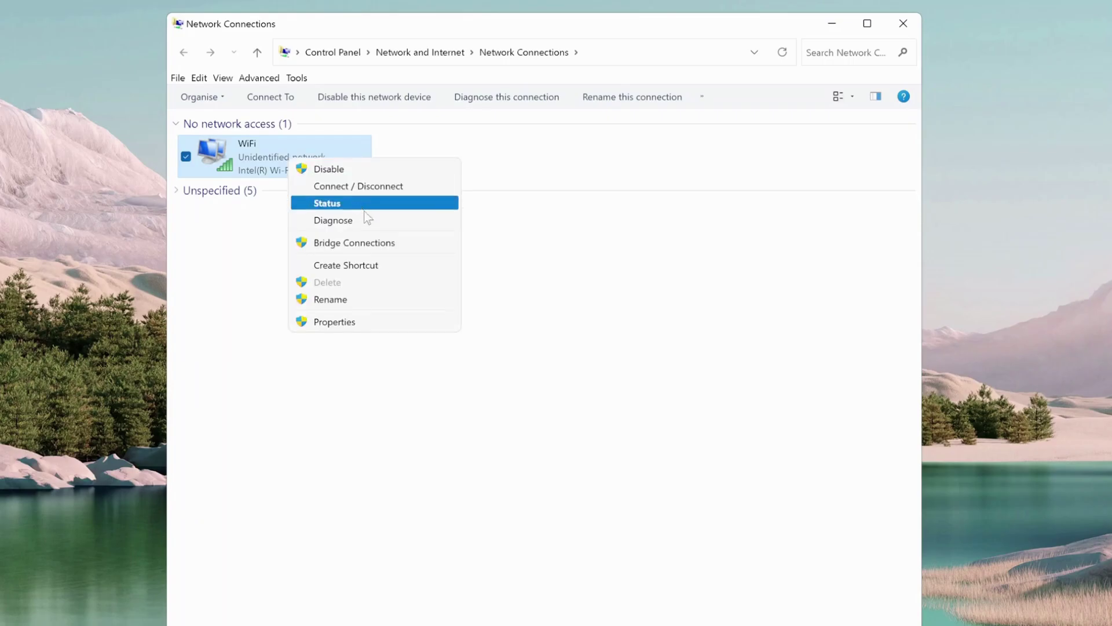
- Switch the WiFi connection's TCP/IPv4 settings to obtain an IP address automatically, replacing static 192.168.1.1
{"action": "left_click", "coordinate": [369, 322]}
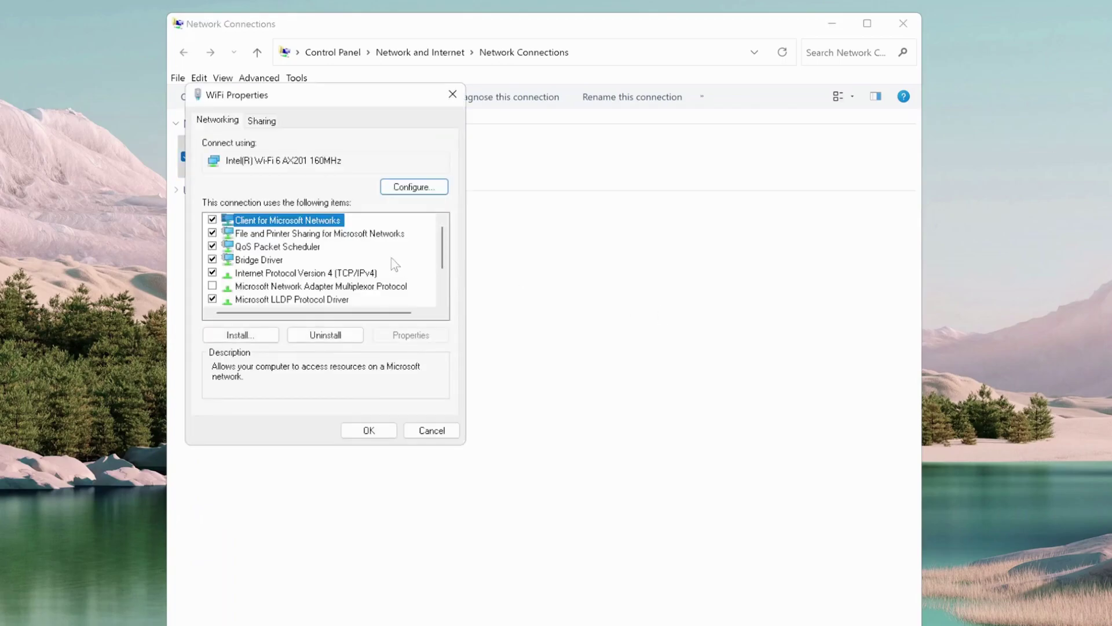
{"action": "left_click", "coordinate": [349, 278]}
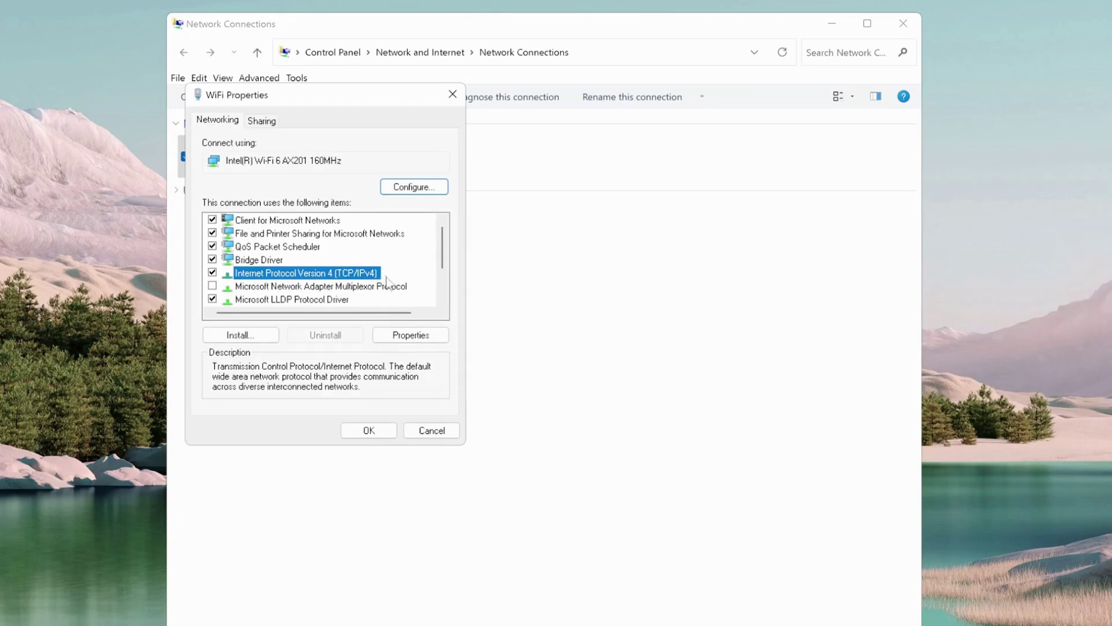
{"action": "left_click", "coordinate": [434, 336]}
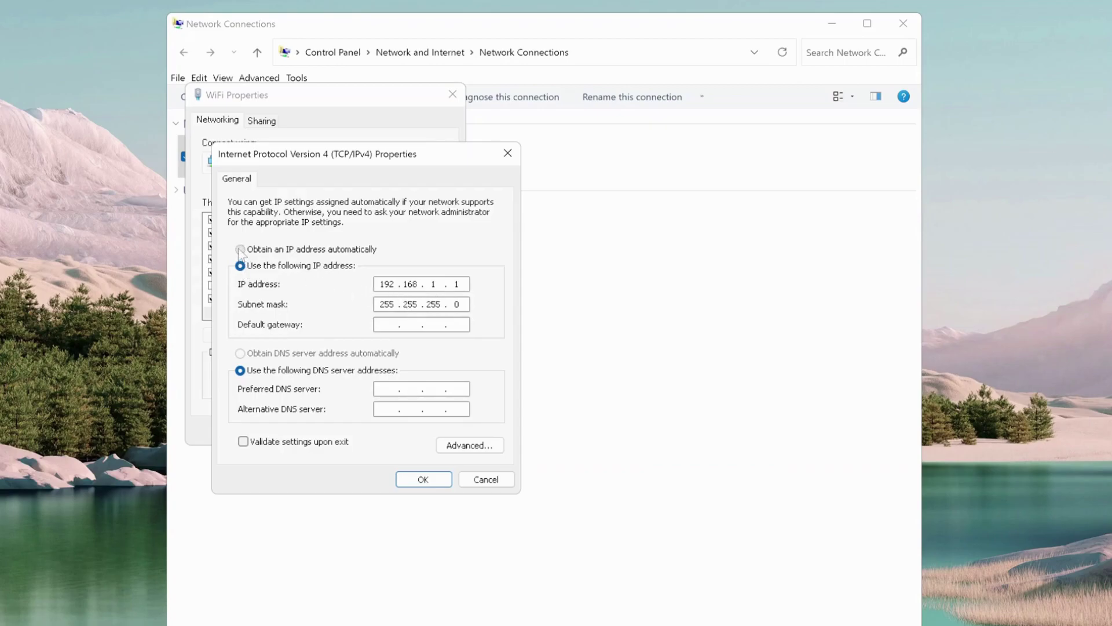
{"action": "left_click", "coordinate": [240, 250]}
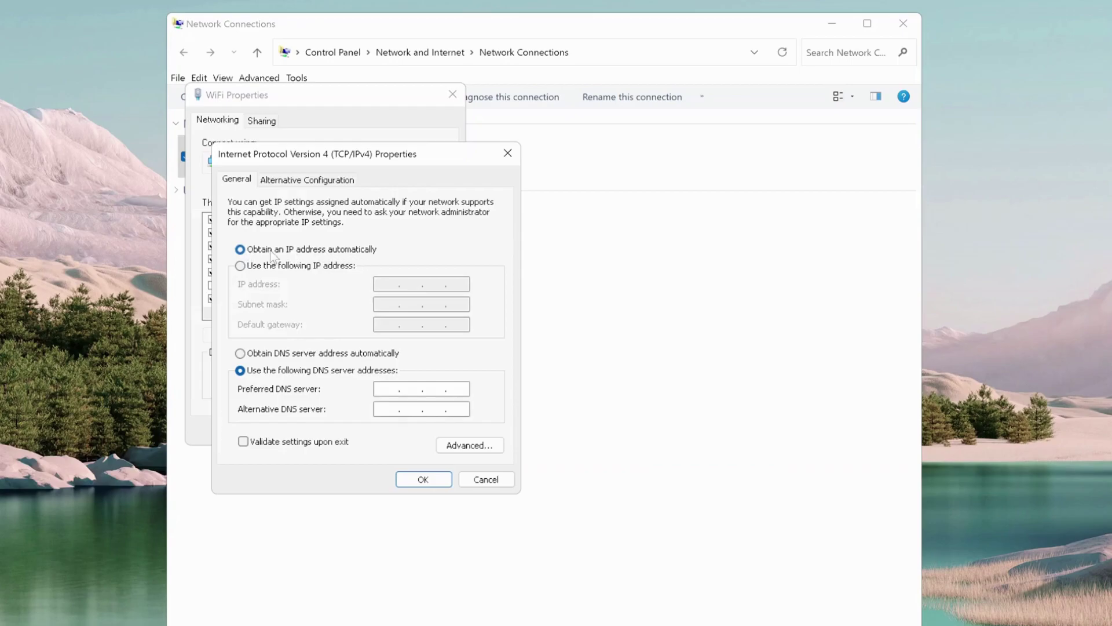
{"action": "left_click", "coordinate": [421, 480]}
{"action": "left_click", "coordinate": [385, 436]}
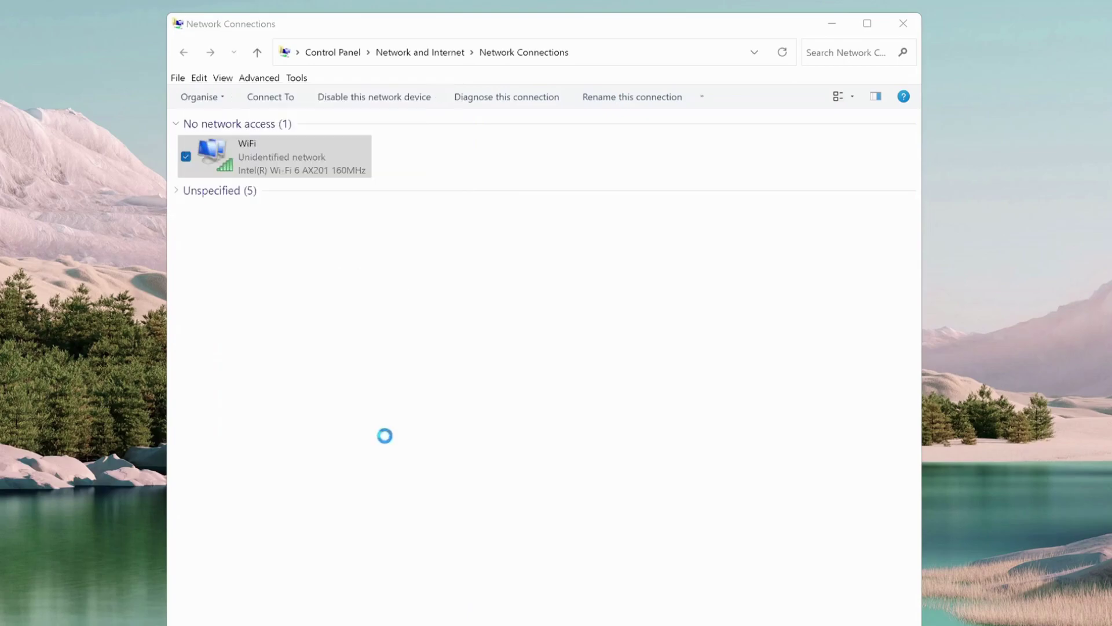